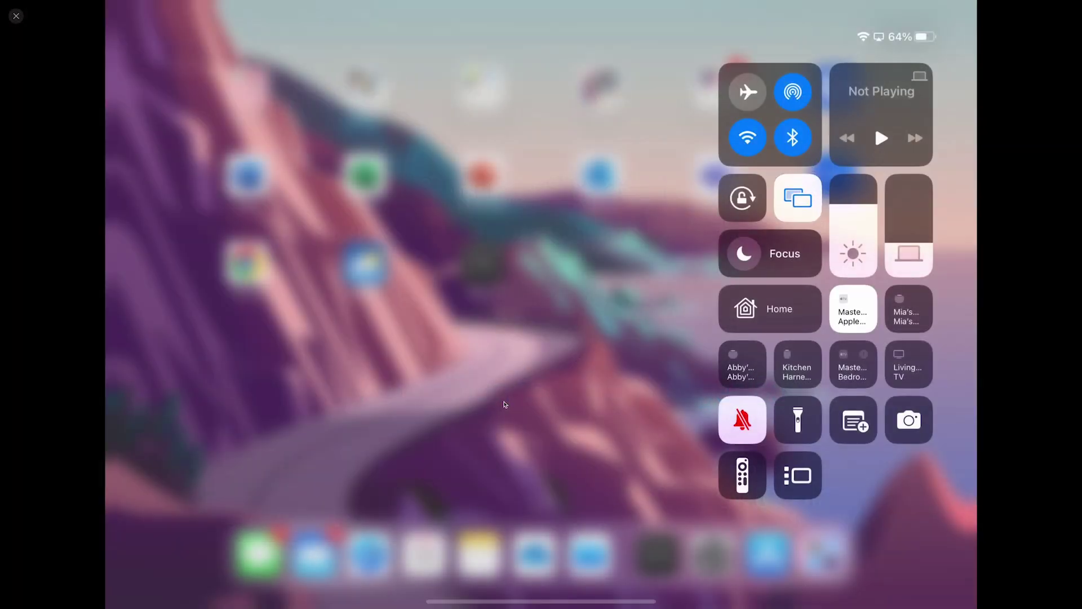
Step: Close the screen-mirroring panel, check the iTMC 8 app options, and browse Accessibility in Settings
left_click(505, 404)
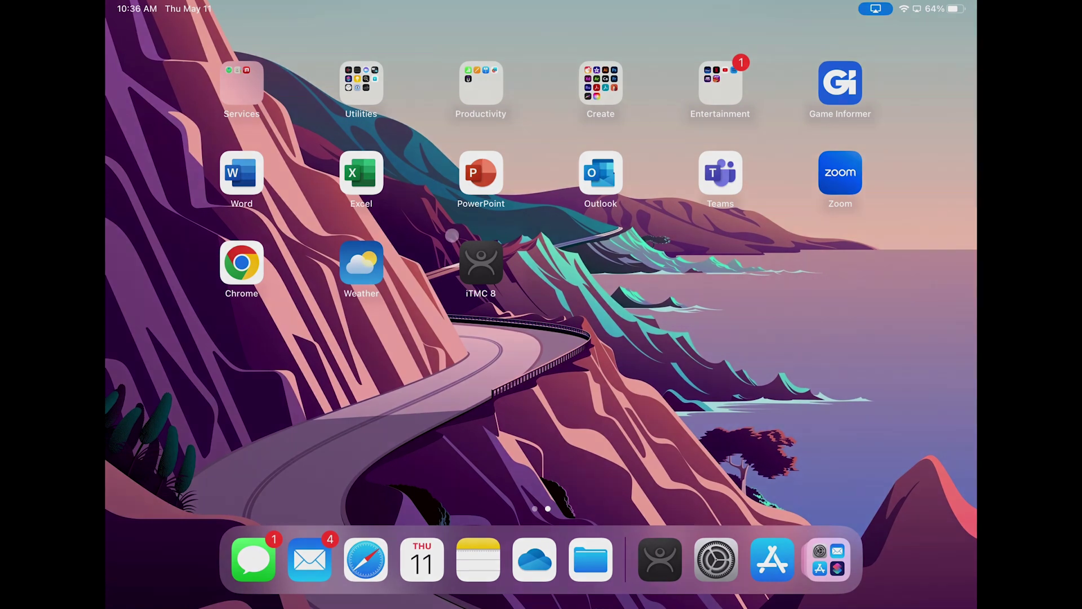
right_click(452, 235)
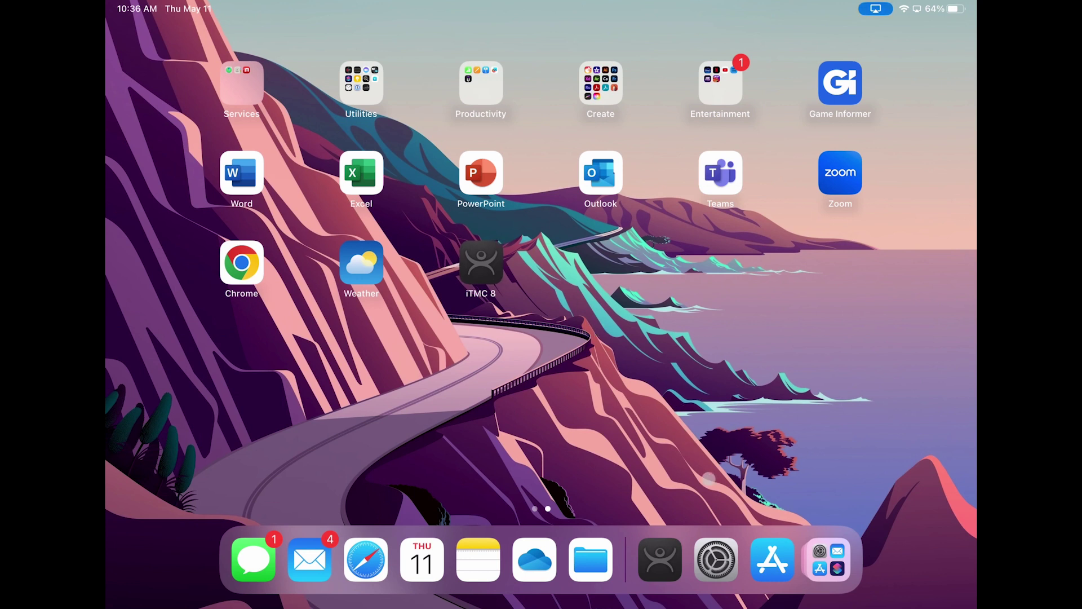
left_click(715, 558)
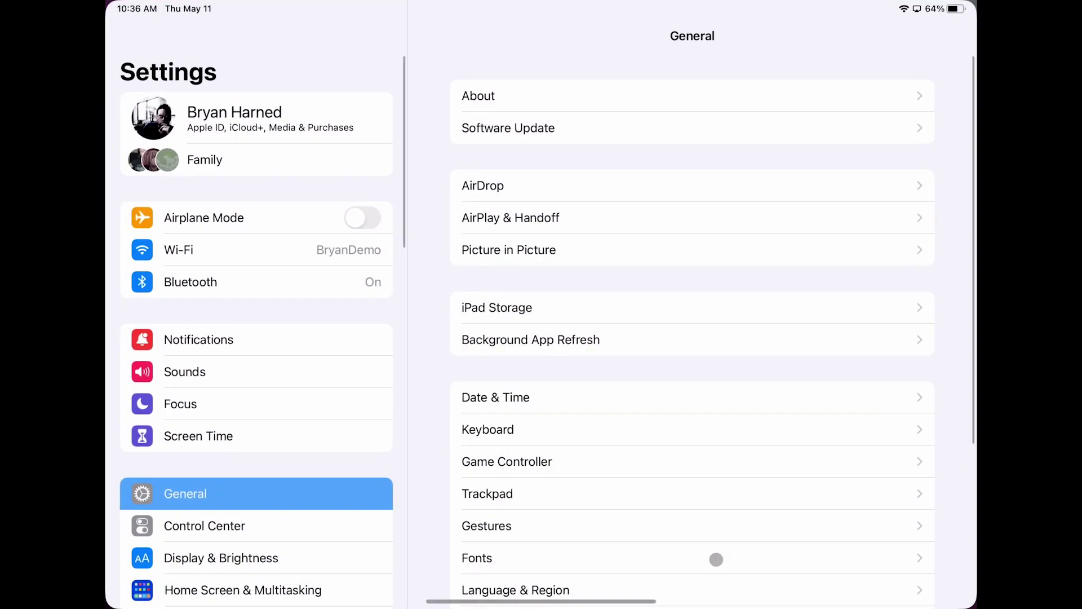
scroll(339, 381, "down", 8)
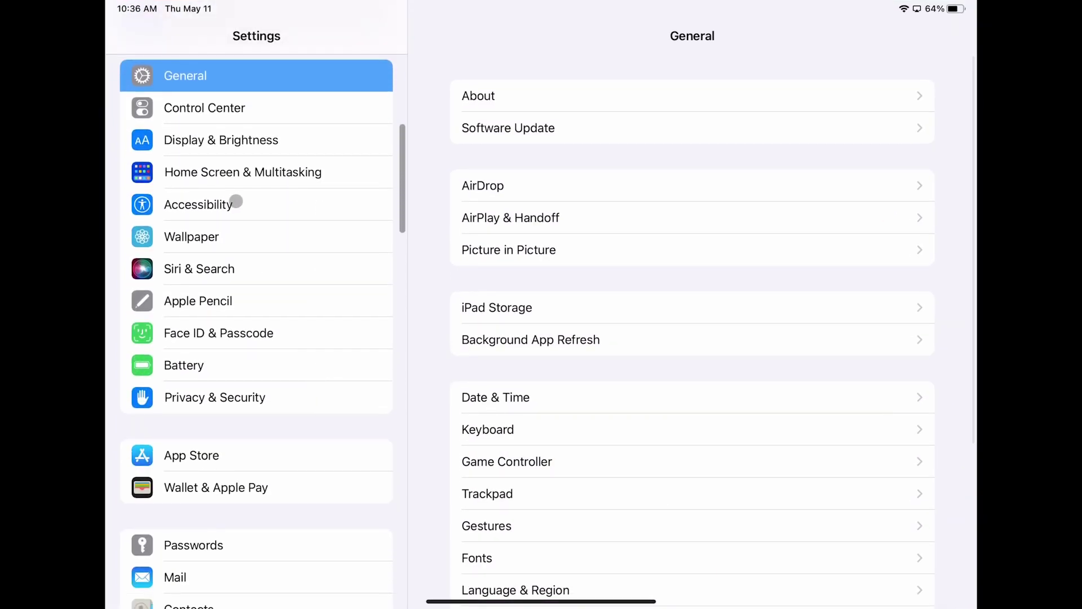
left_click(236, 204)
scroll(510, 314, "down", 6)
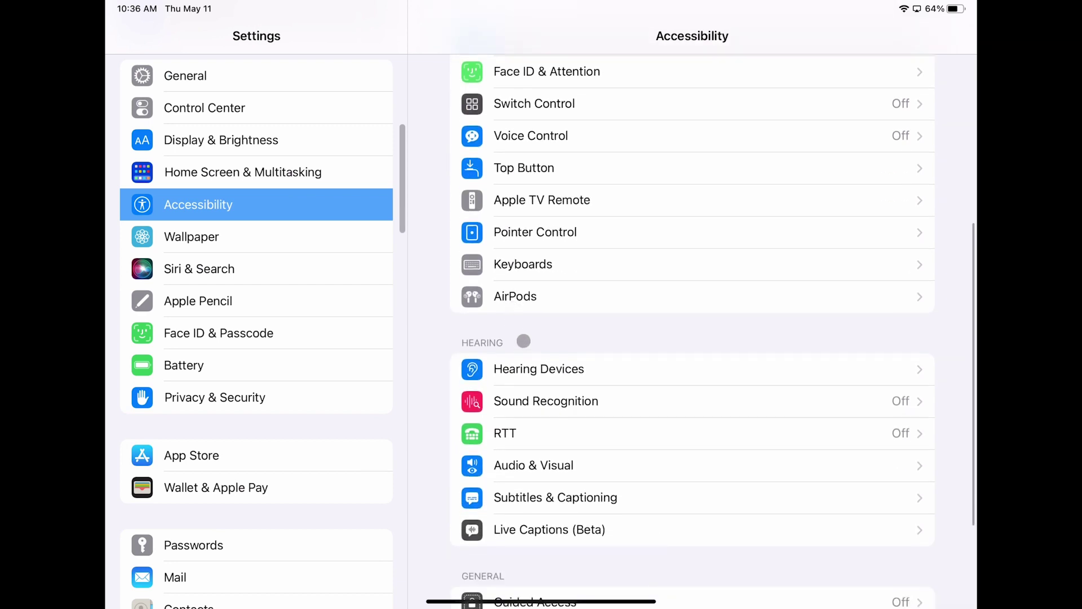
scroll(564, 510, "down", 3)
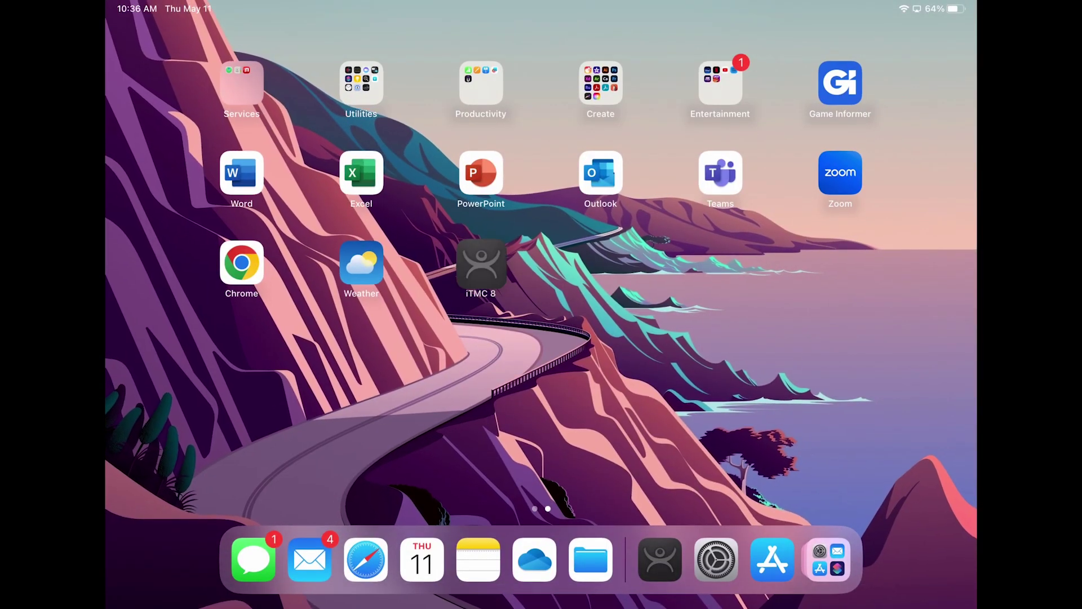
Step: In iTMC 8, add a new ThinManager server with primary address 10.6.10.51
left_click(480, 262)
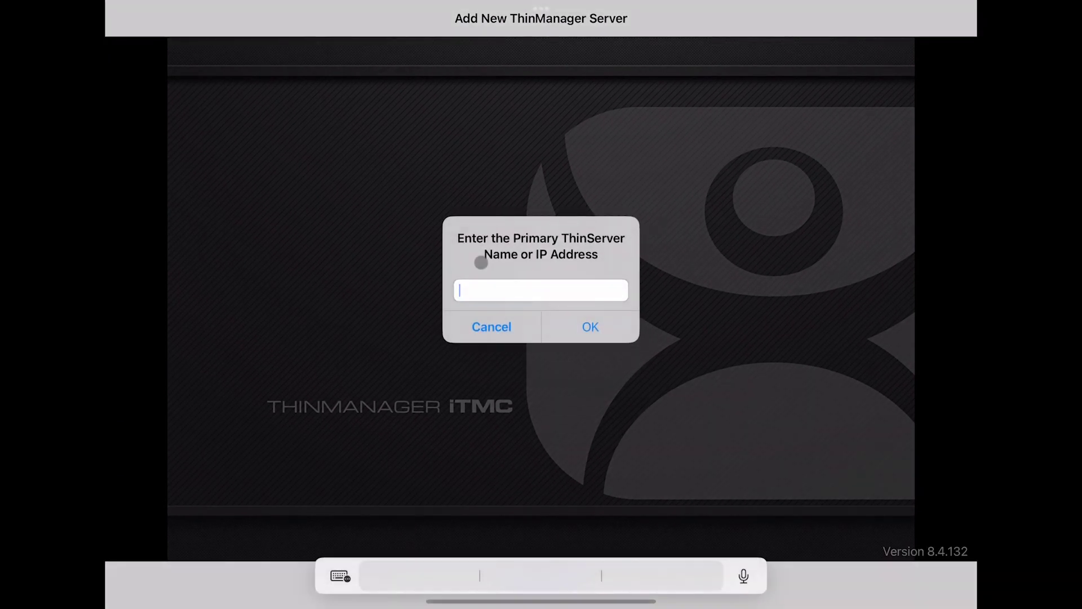
left_click(487, 327)
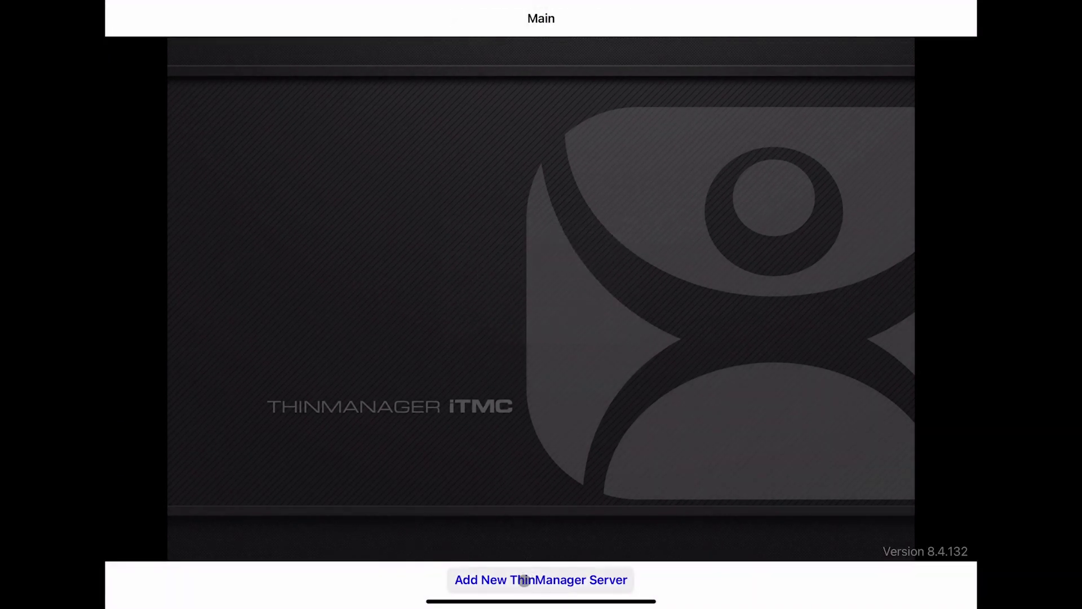
left_click(521, 580)
type("10.")
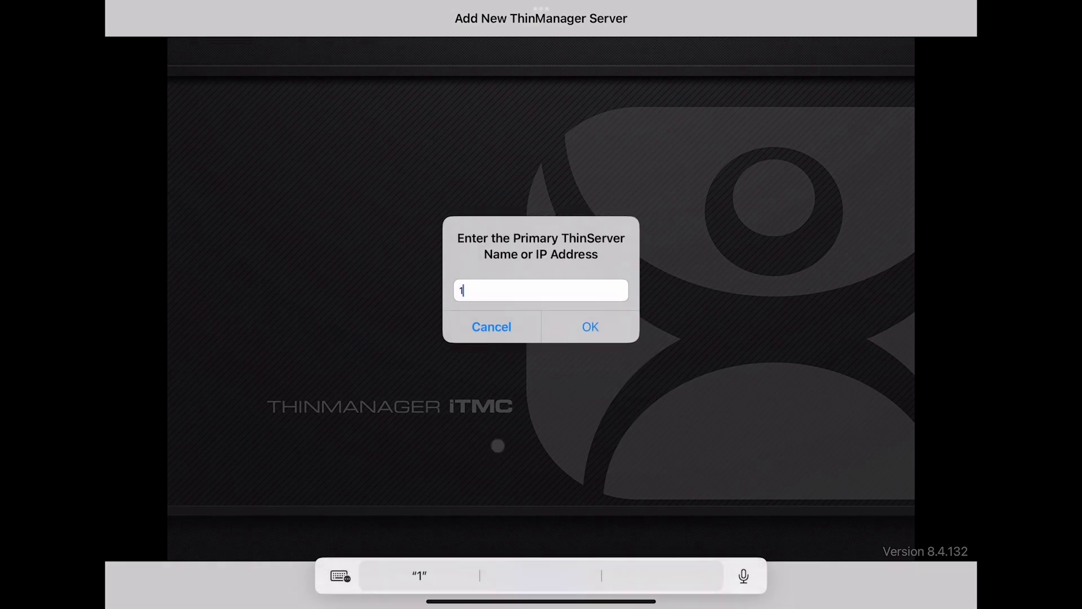
type("6.10")
type(".5")
key("BackSpace")
type("51")
key("Return")
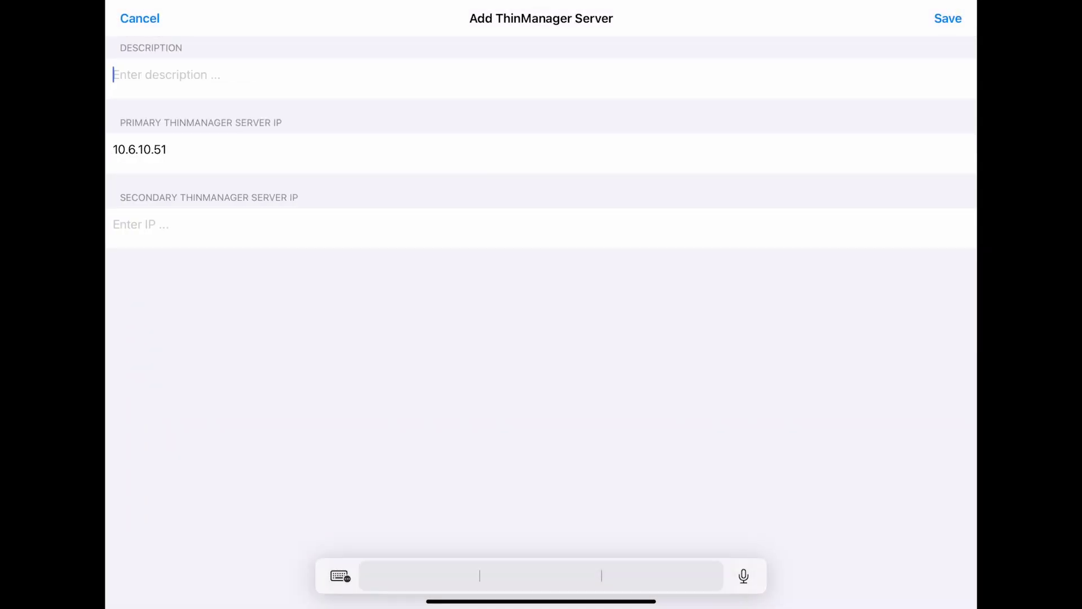
Step: Describe the server as RDS1 with secondary IP 10.6.10.52, save it, and connect
type("RDS1")
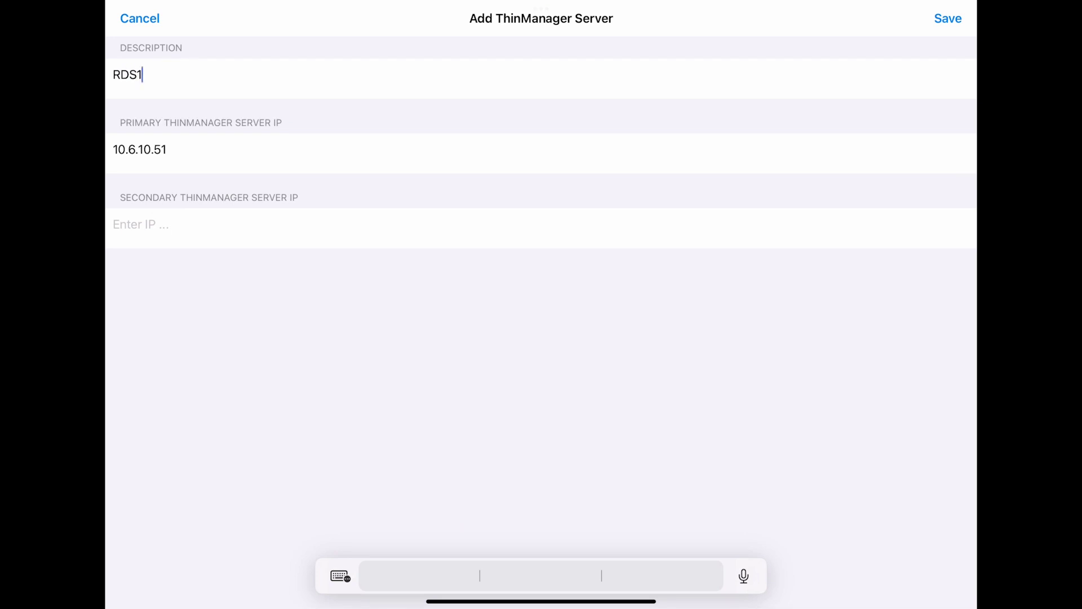
left_click(141, 224)
type("10.")
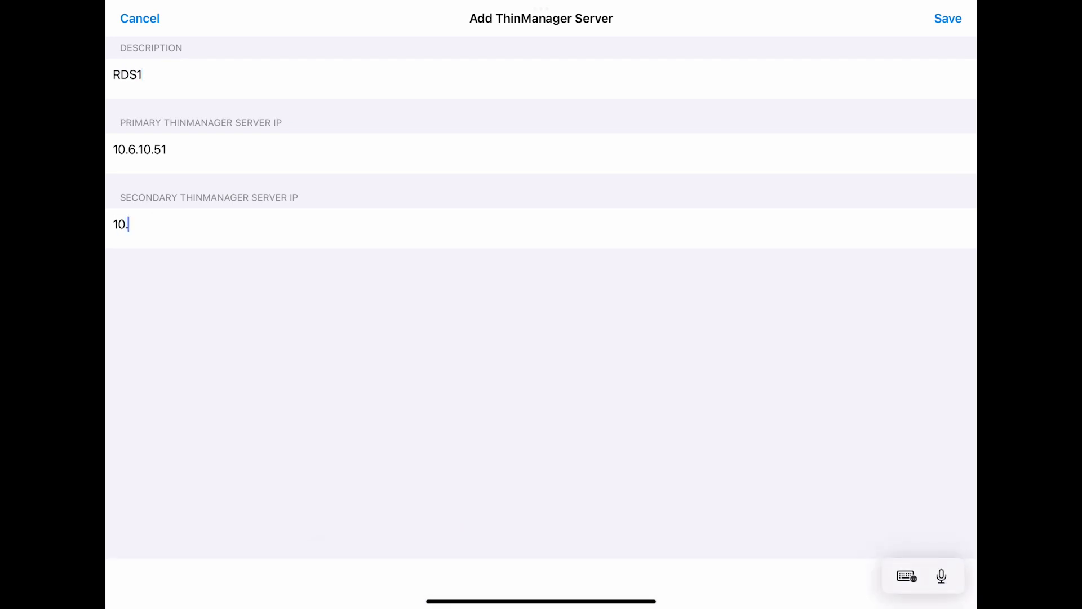
type("6.10.52")
left_click(948, 18)
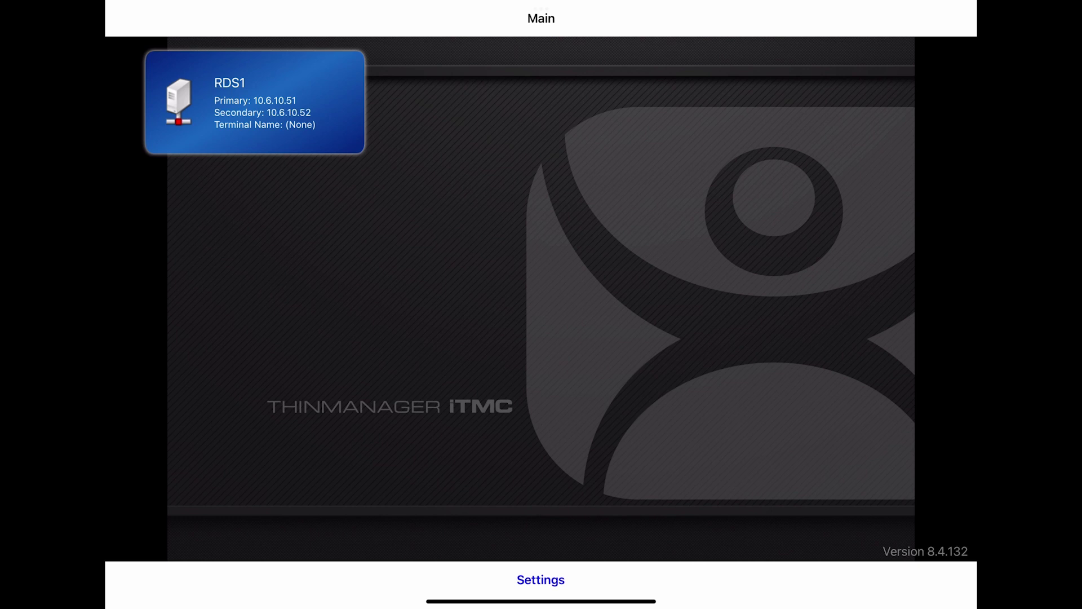
left_click(255, 102)
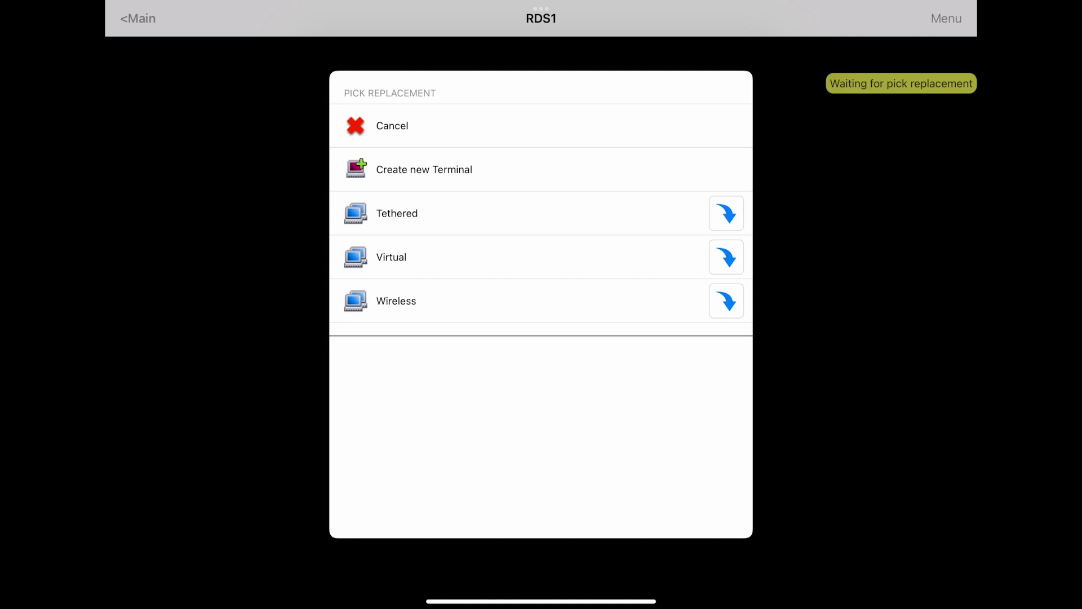
Step: Choose Create new Terminal from the RDS1 Pick Replacement list
left_click(424, 169)
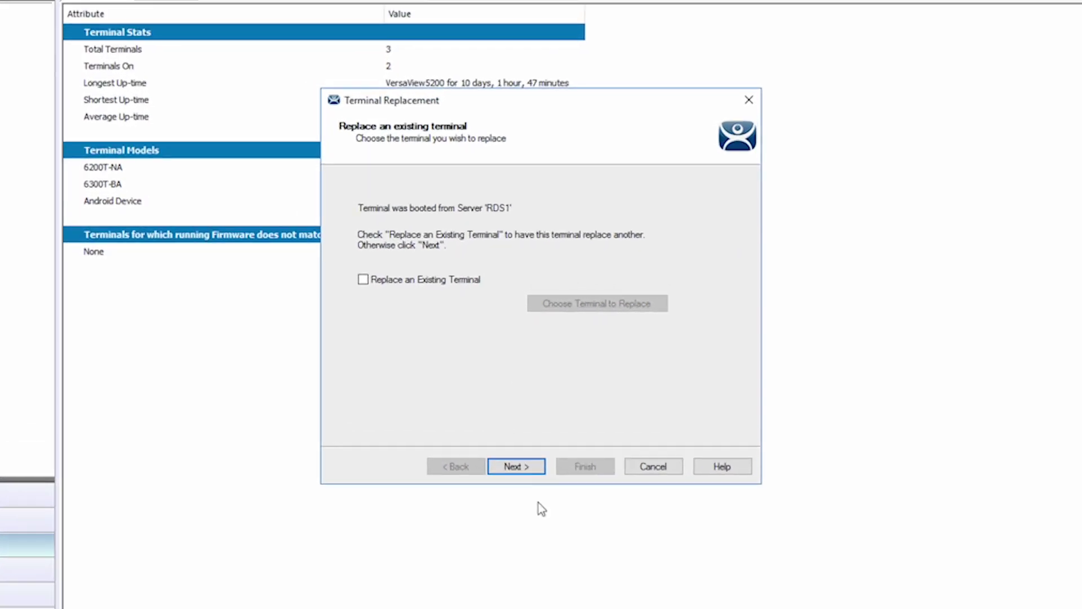
Step: Skip terminal replacement and name the new terminal iPad in the Wireless group
left_click(526, 472)
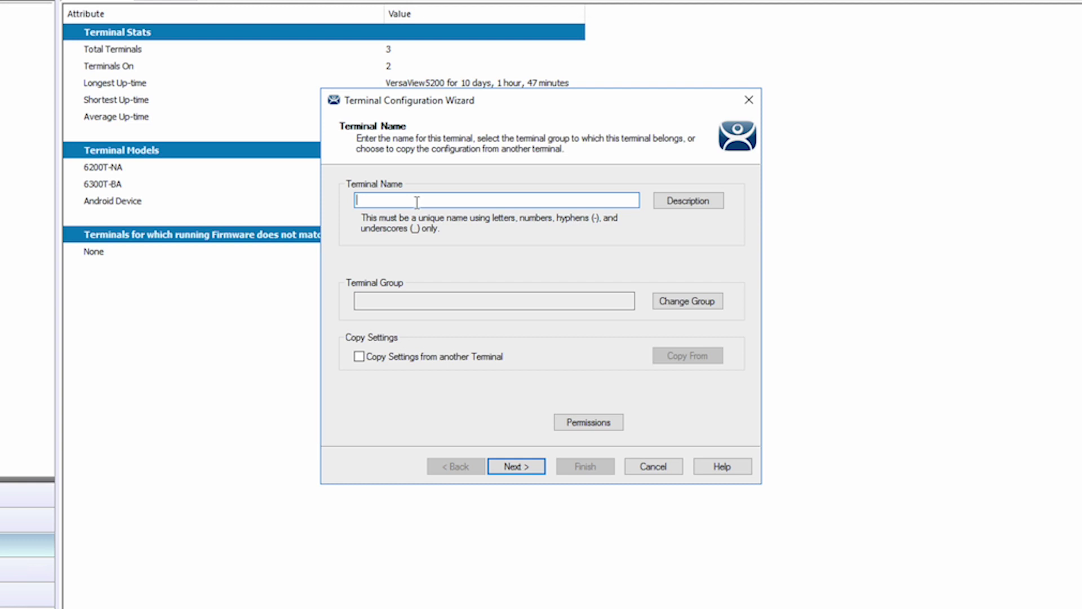
type("iPad")
left_click(668, 304)
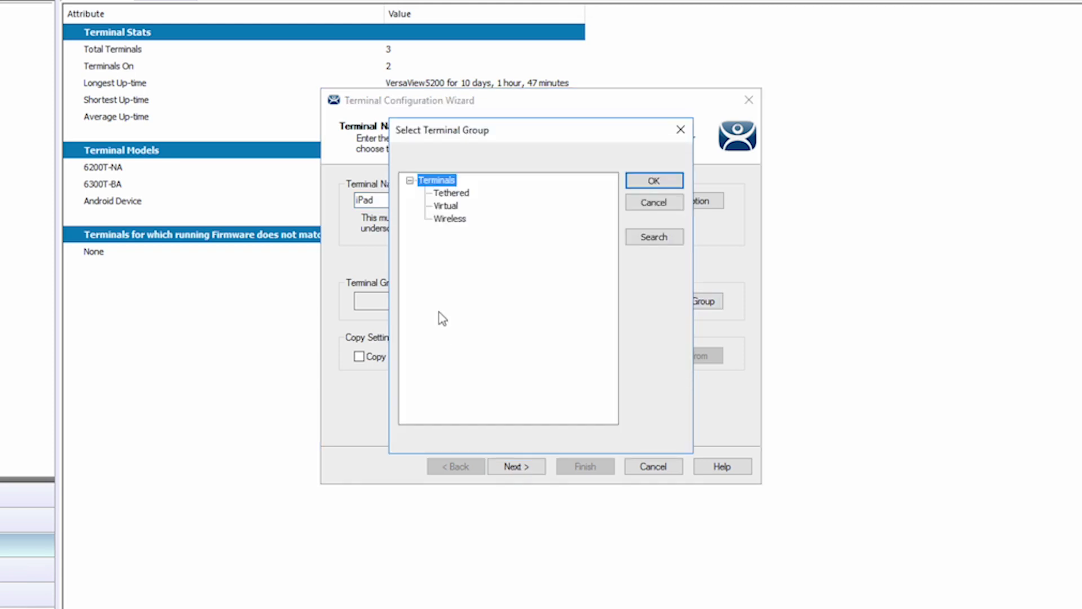
left_click(450, 220)
left_click(653, 181)
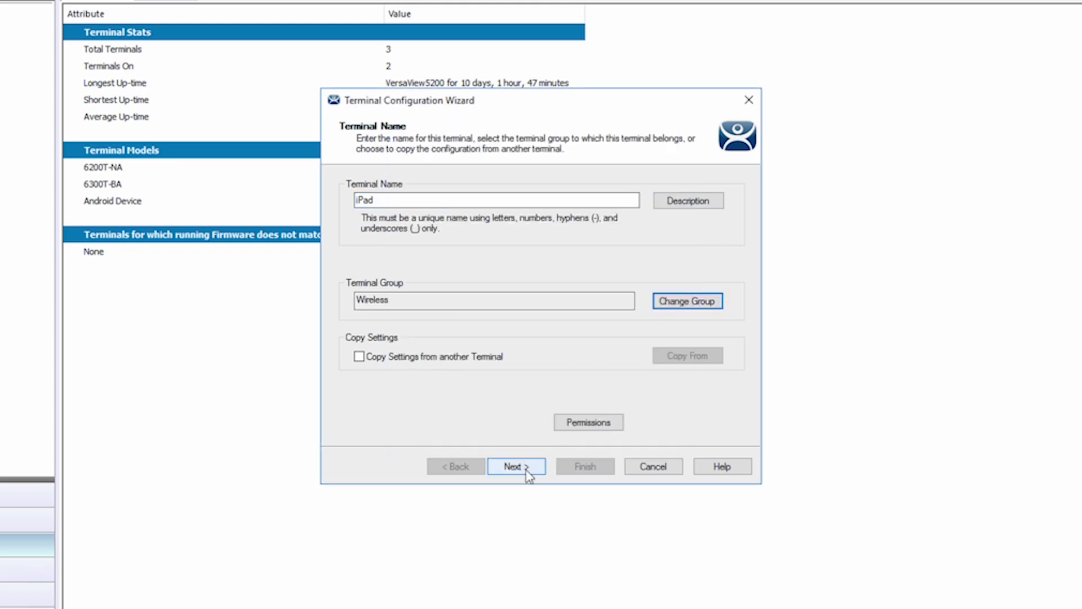
Step: Keep default hardware and options, and enable ThinManager User and Location Services
left_click(516, 467)
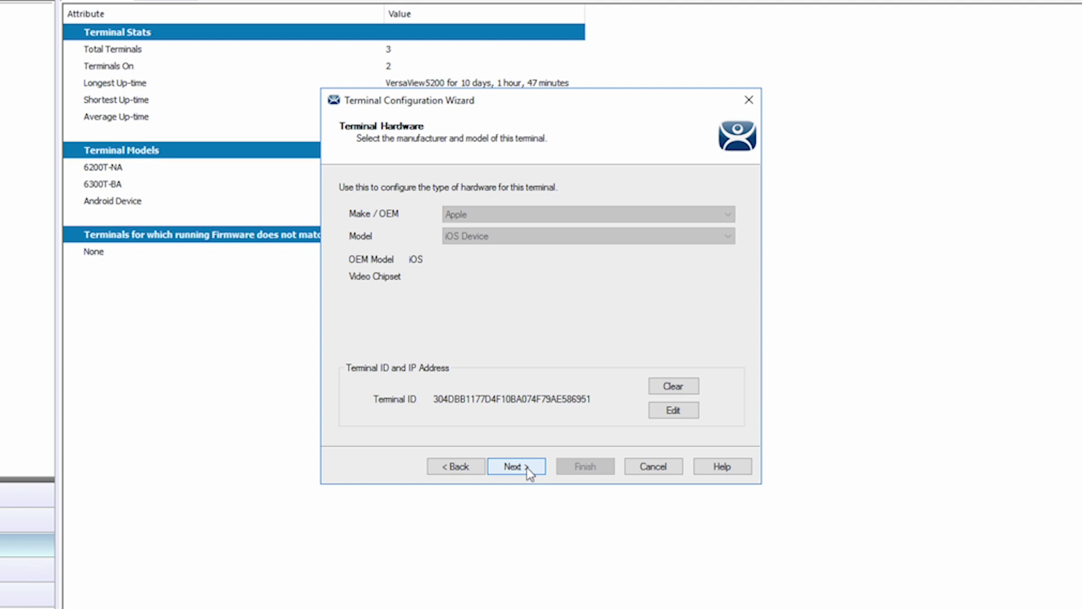
left_click(516, 467)
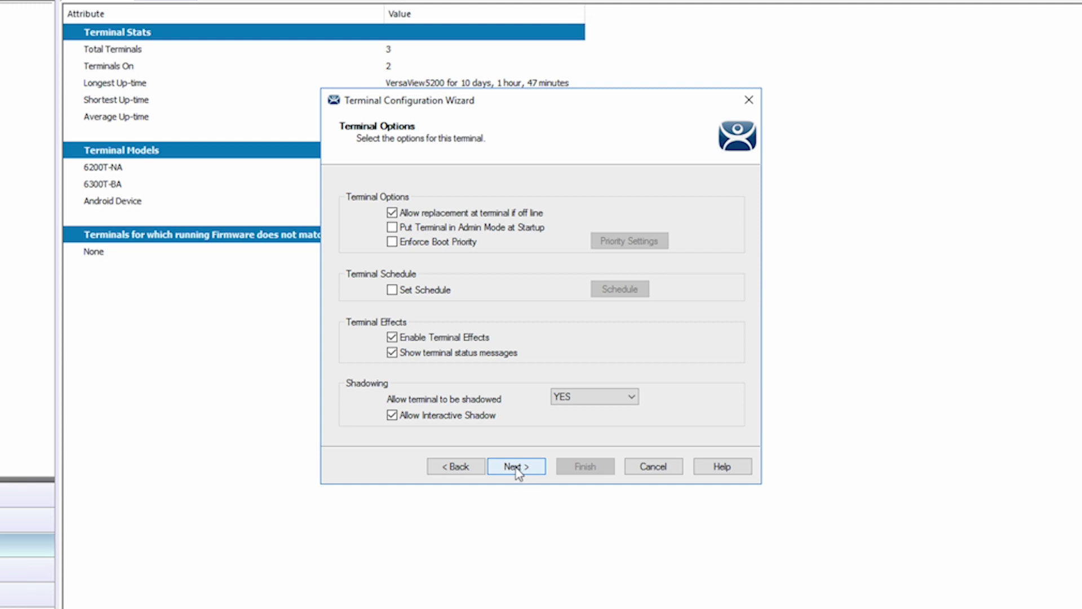
left_click(516, 467)
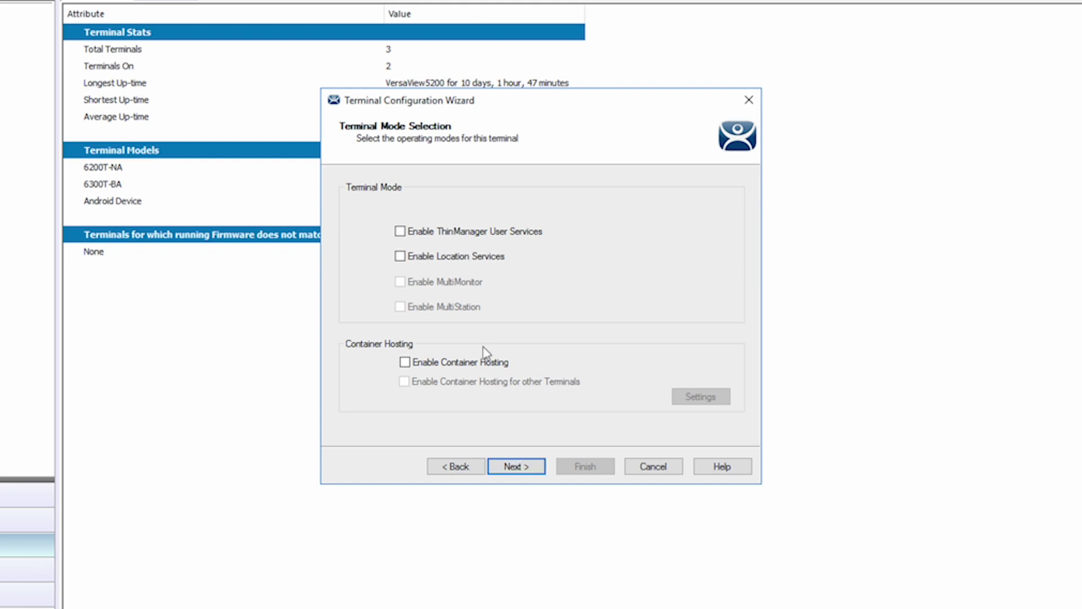
left_click(401, 233)
left_click(517, 466)
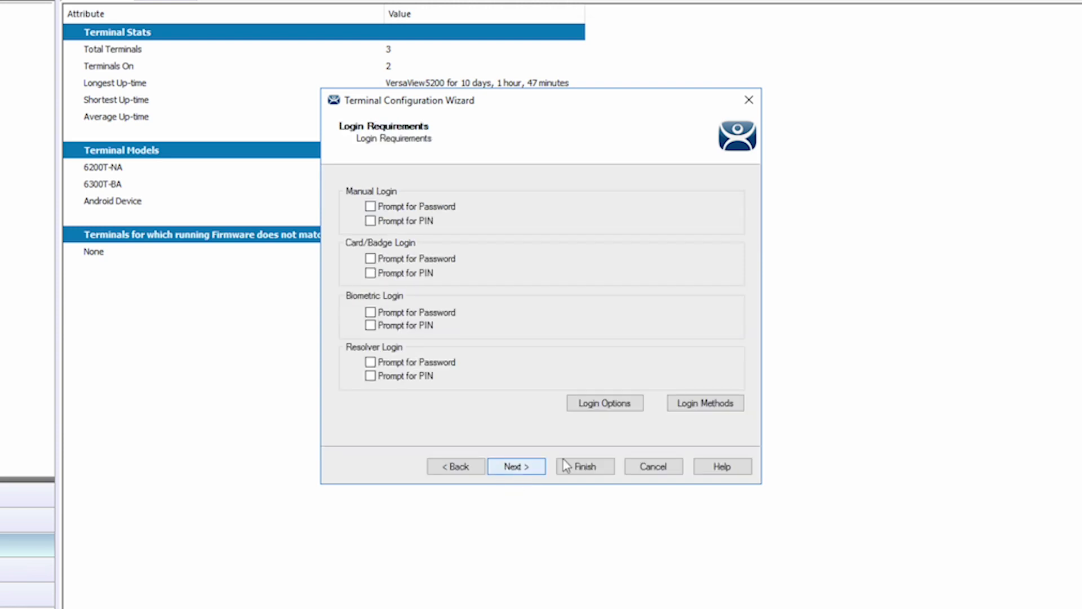
Step: Allow all four login methods and keep 1920x1080 resolution at 64K colours
left_click(699, 404)
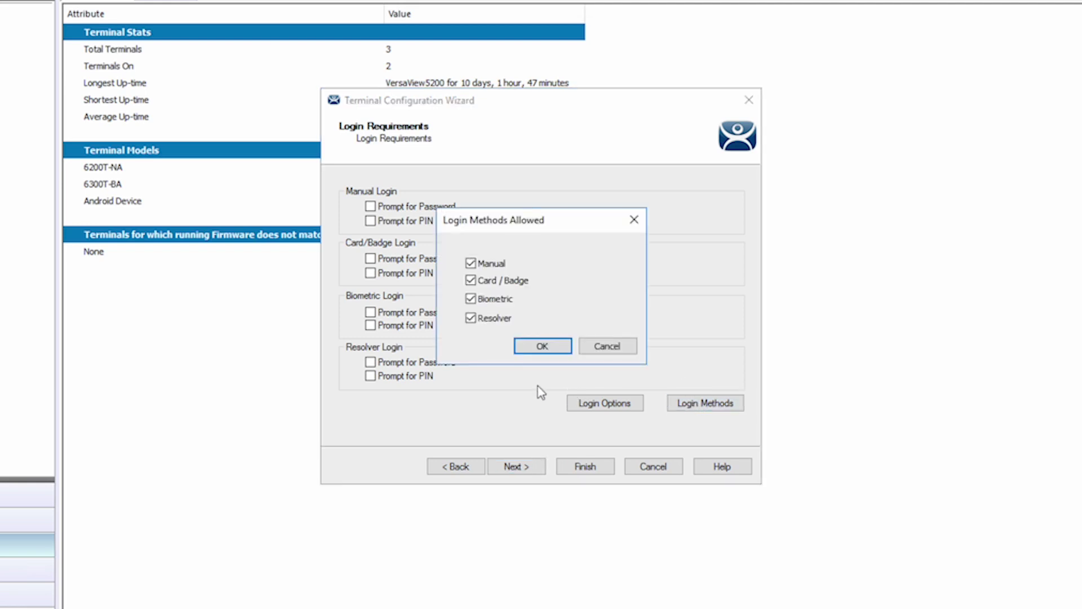
left_click(541, 347)
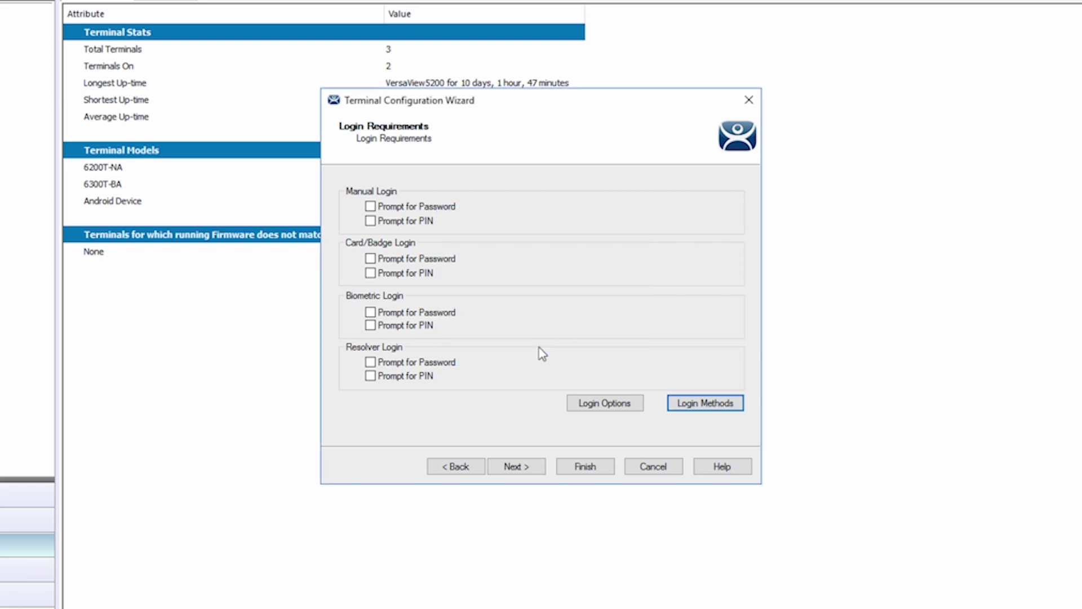
left_click(518, 468)
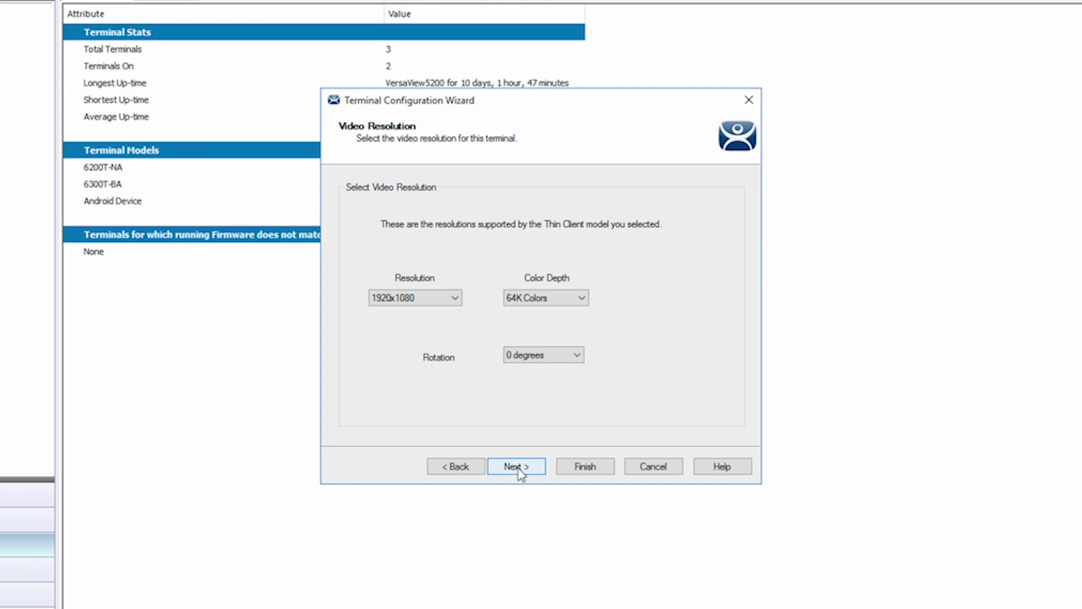
left_click(517, 468)
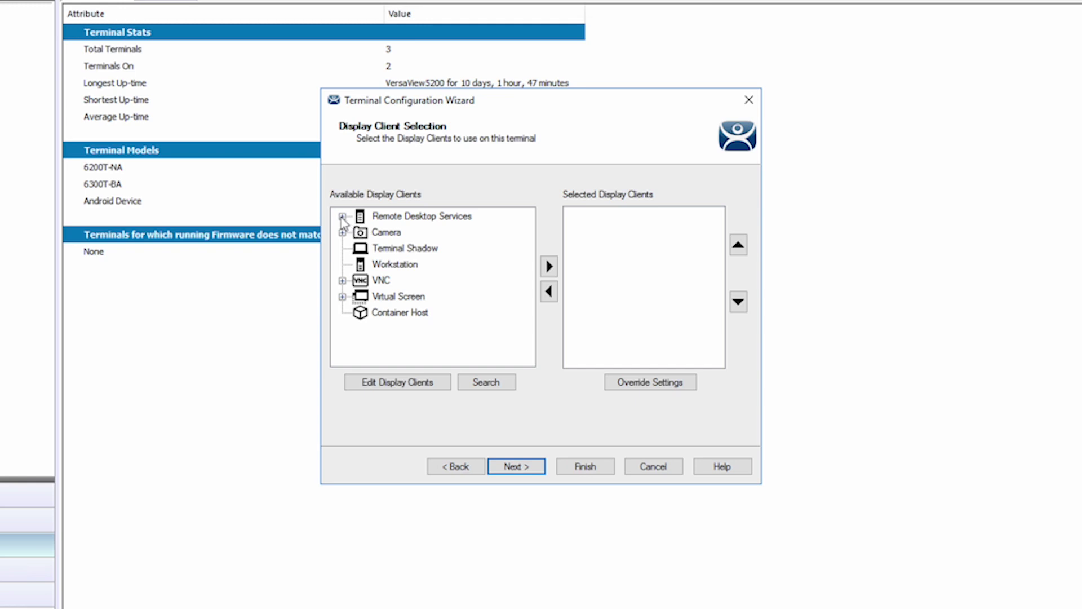
Step: Add the MaintWorkOrder Remote Desktop Services display client, keeping default interface and location options
left_click(342, 216)
left_click_drag(529, 243, 526, 314)
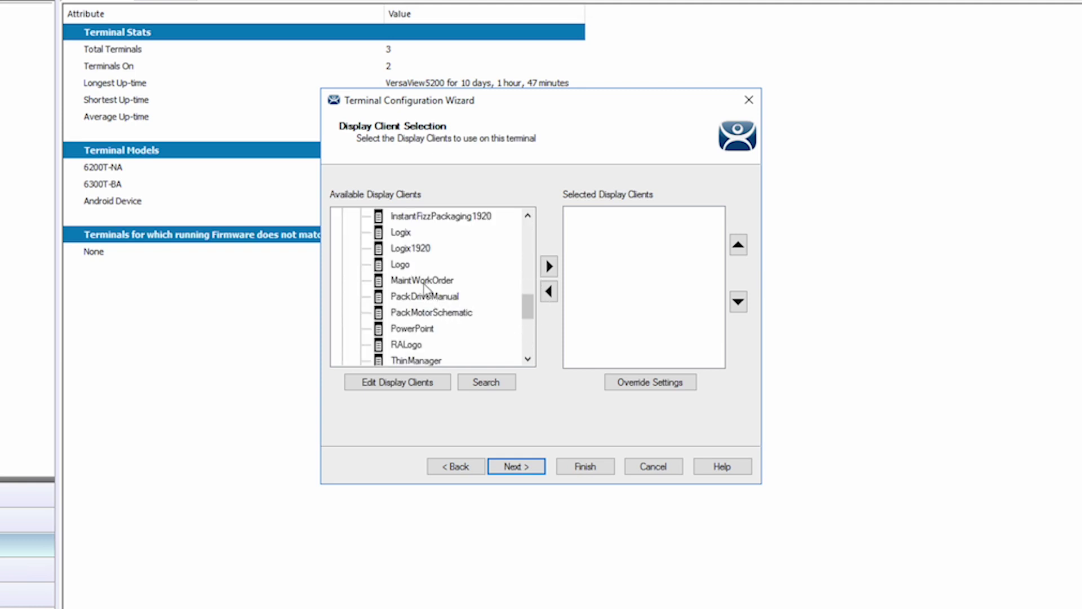
left_click(424, 281)
left_click(550, 267)
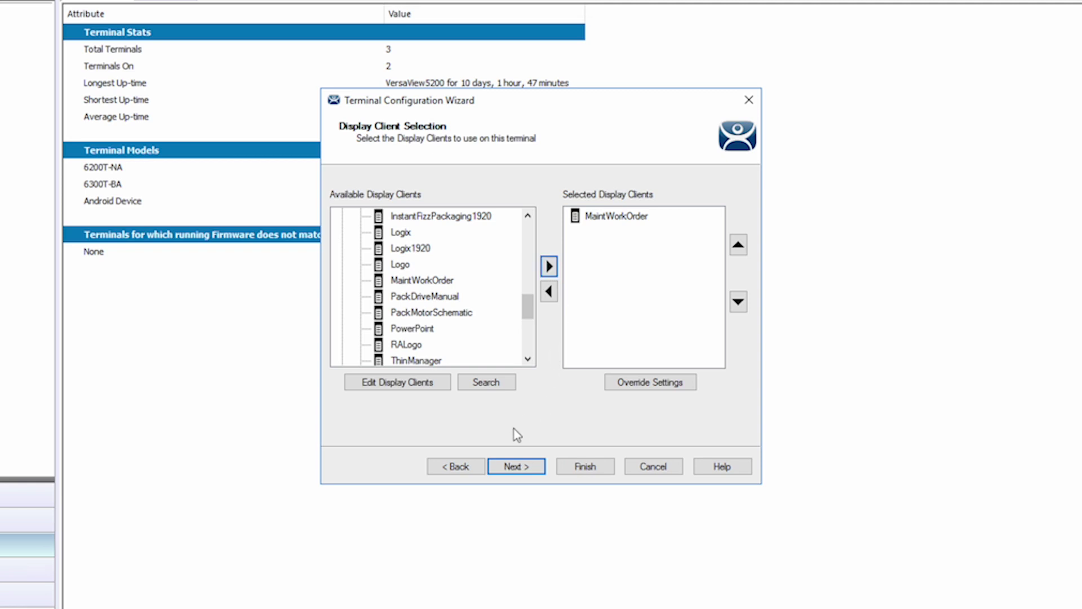
left_click(514, 468)
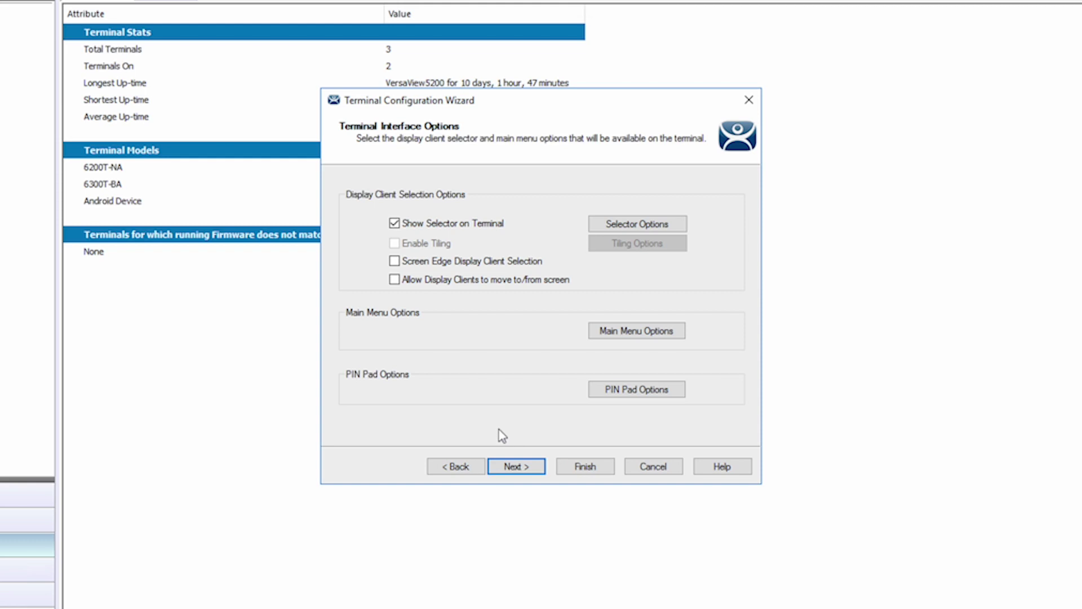
left_click(517, 468)
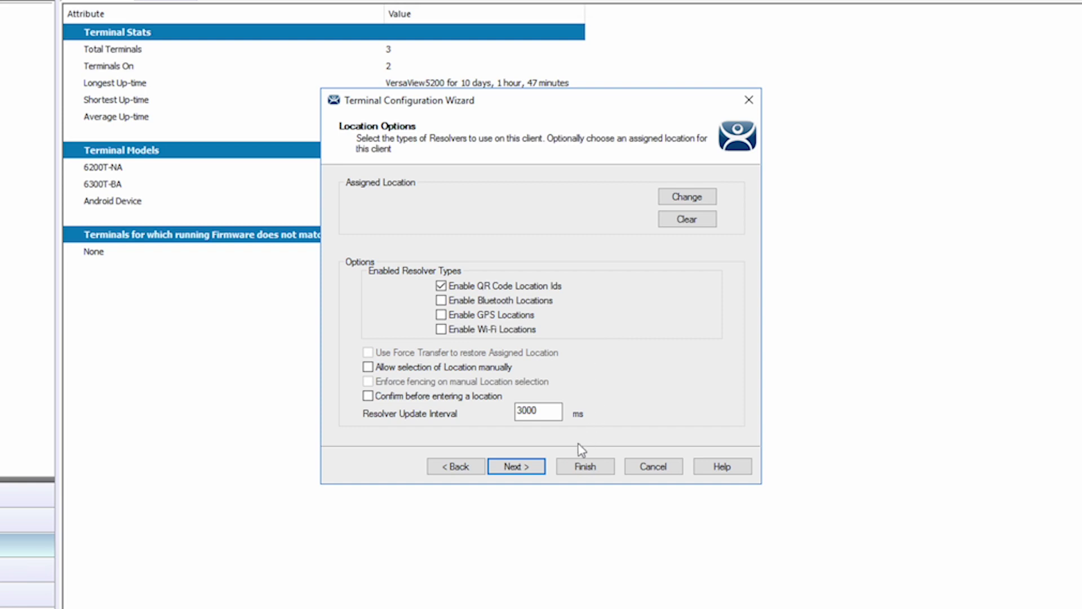
left_click(513, 467)
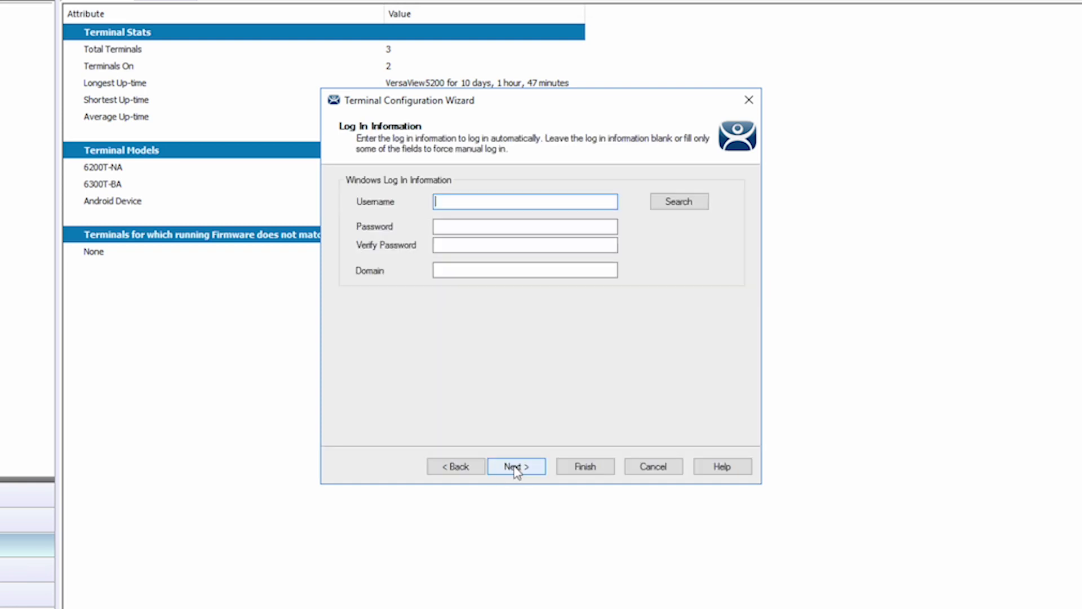
Step: Set automatic login to a lab AD user on tmlab.loc and verify its password
left_click(692, 204)
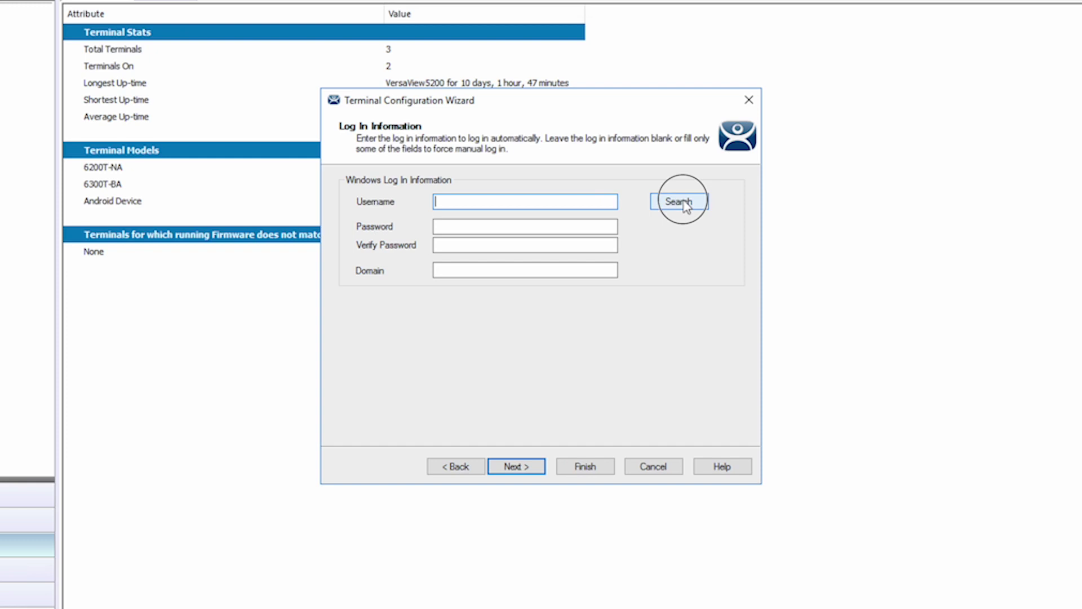
left_click(705, 226)
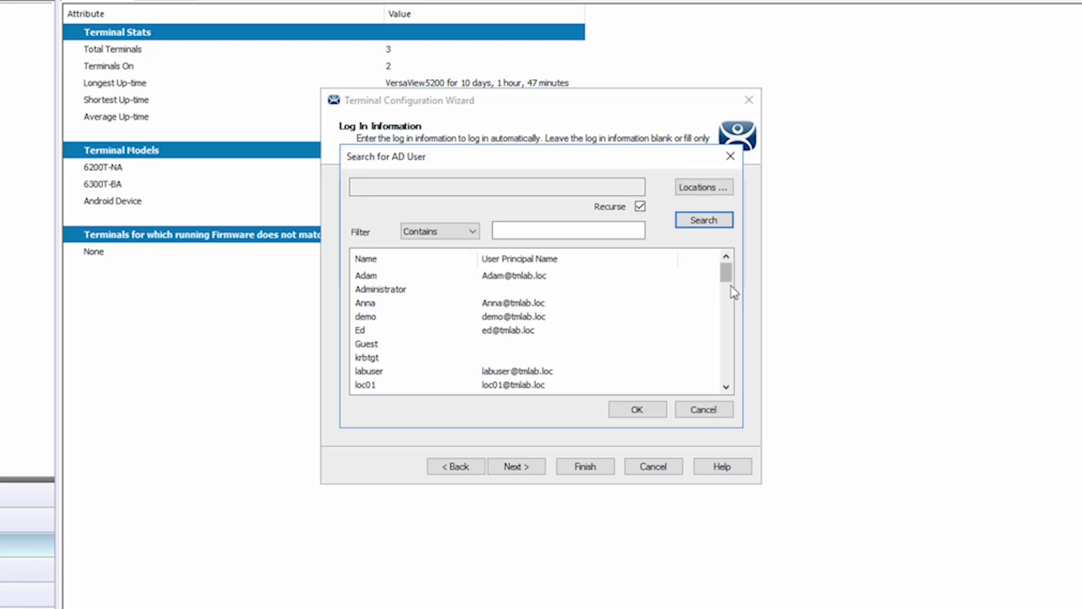
left_click_drag(728, 275, 727, 369)
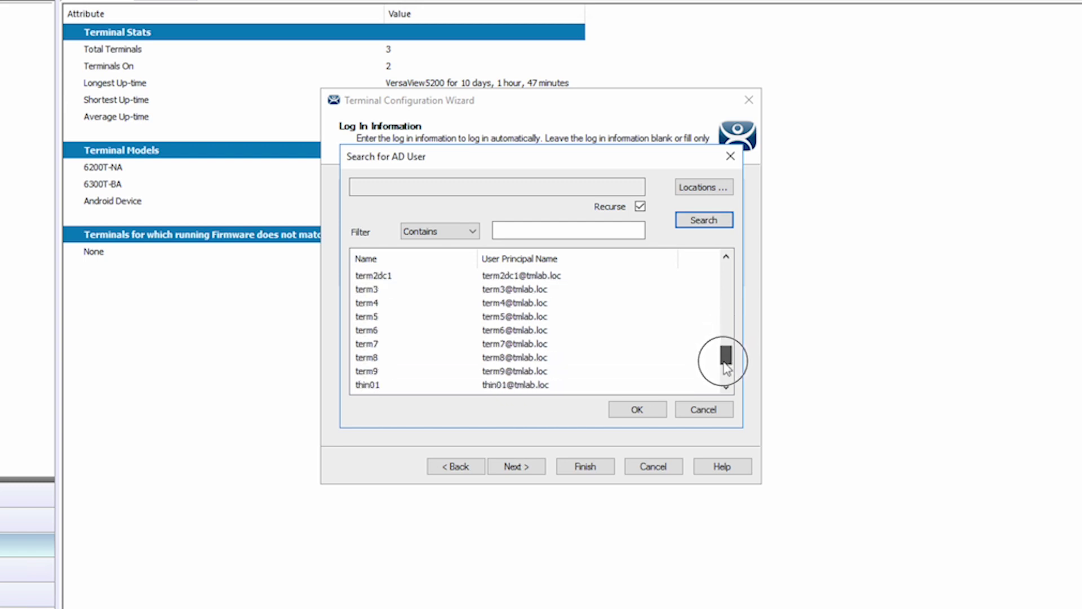
left_click(375, 332)
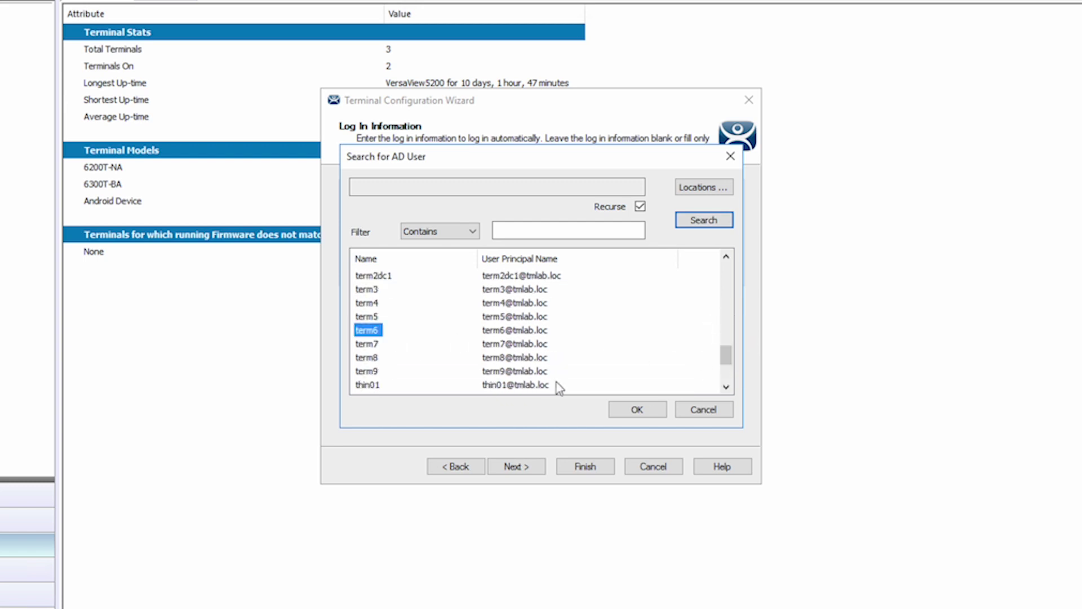
left_click(625, 410)
left_click(683, 275)
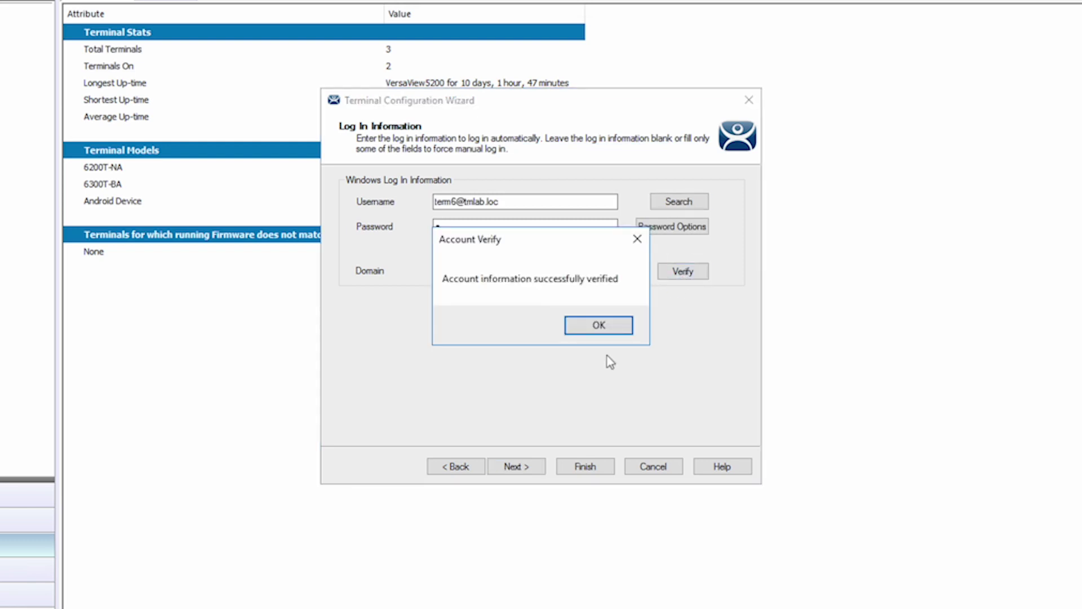
left_click(599, 327)
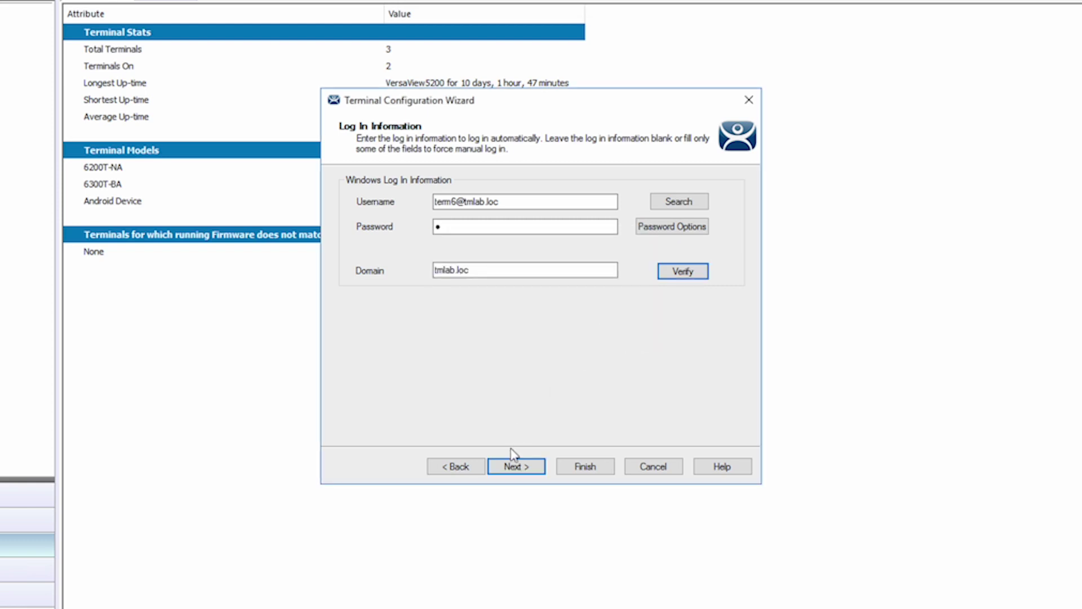
left_click(515, 468)
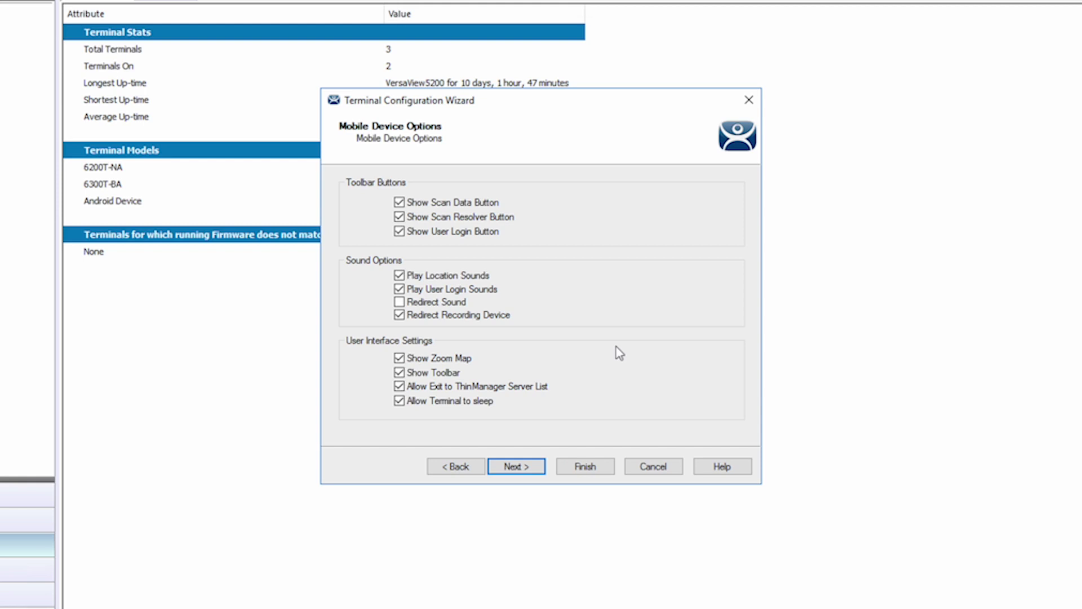
Step: Accept default mobile device, module and Fast monitoring settings and finish the wizard
left_click(516, 467)
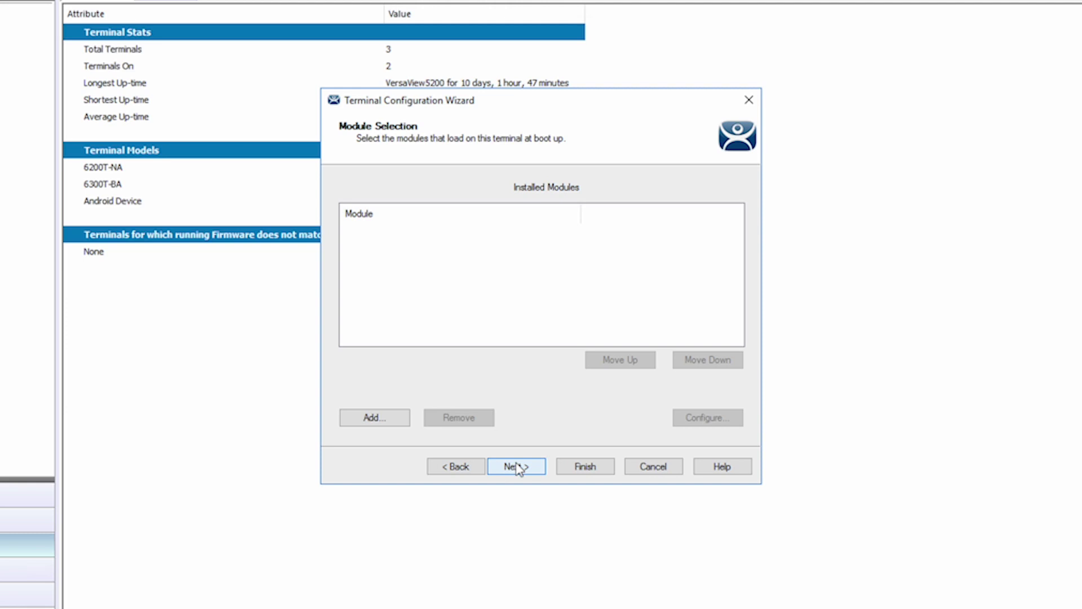
left_click(517, 467)
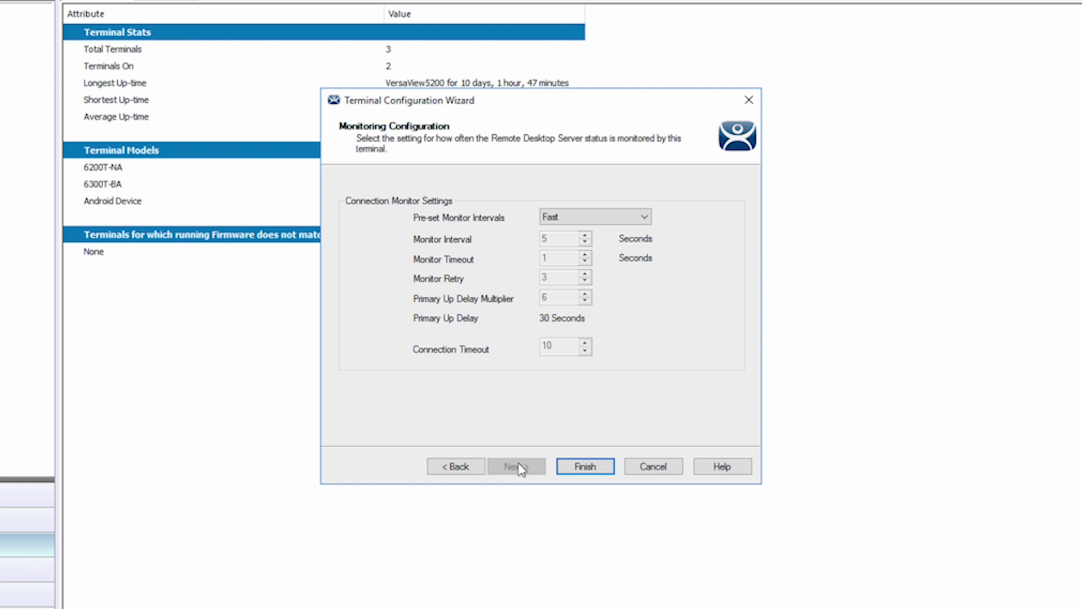
left_click(581, 467)
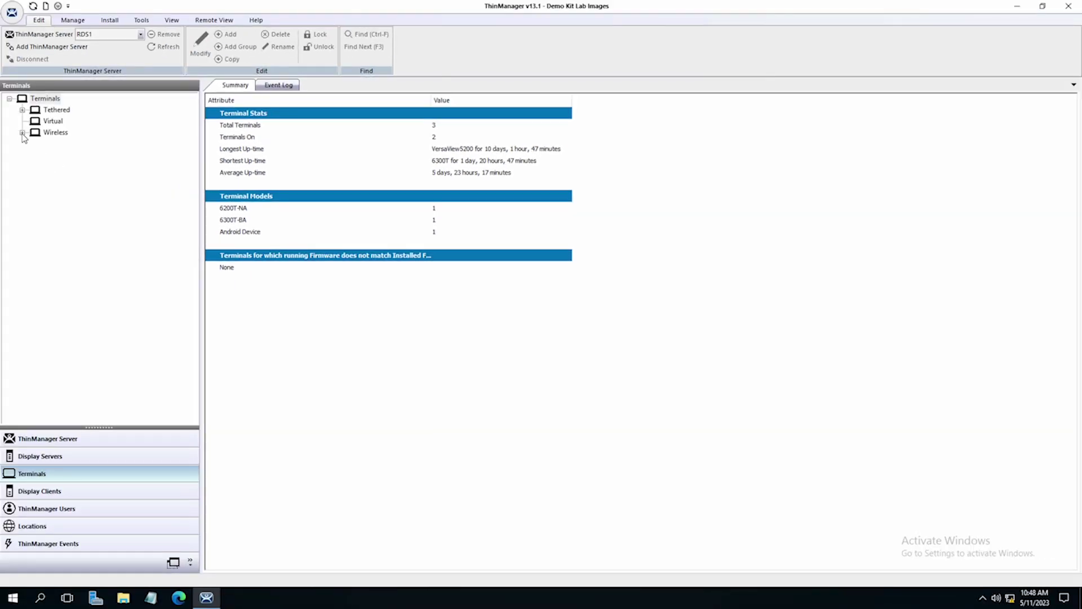
Step: Expand the Wireless group and bring up the iPad terminal's actions to restart it
left_click(22, 133)
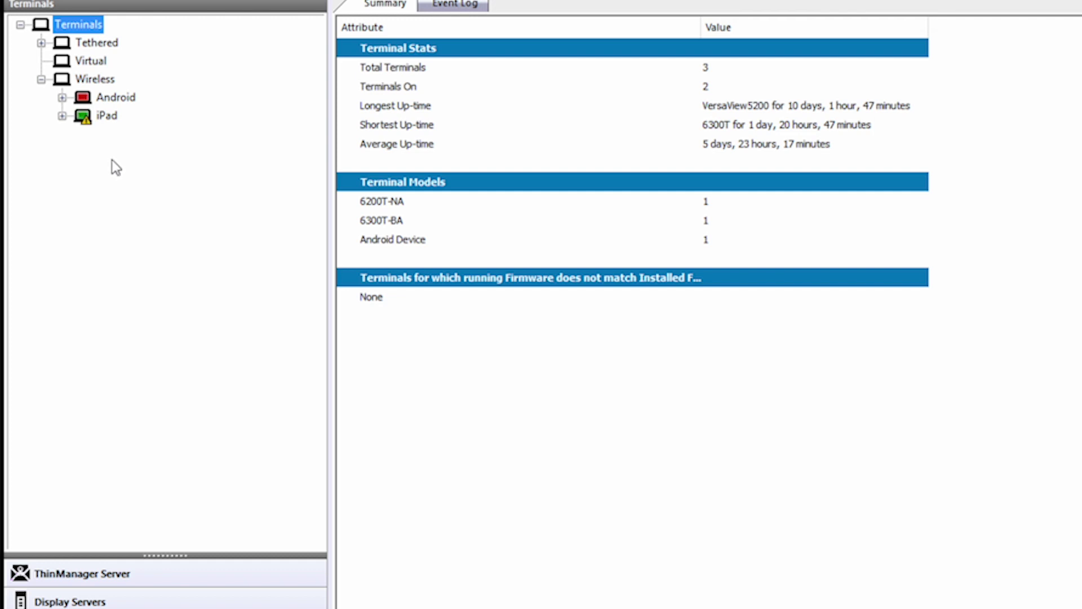
right_click(109, 116)
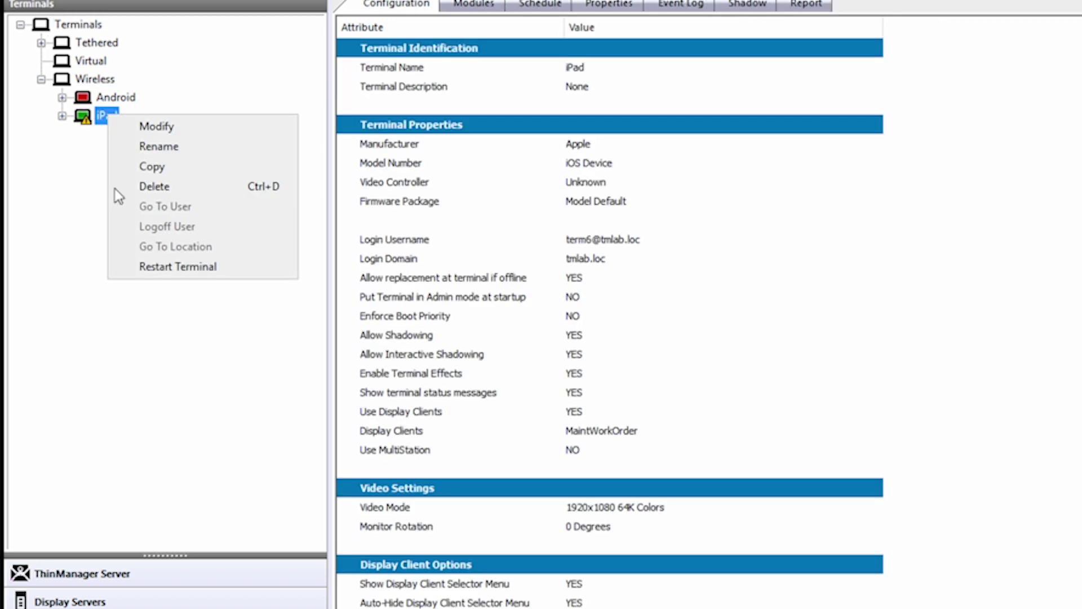